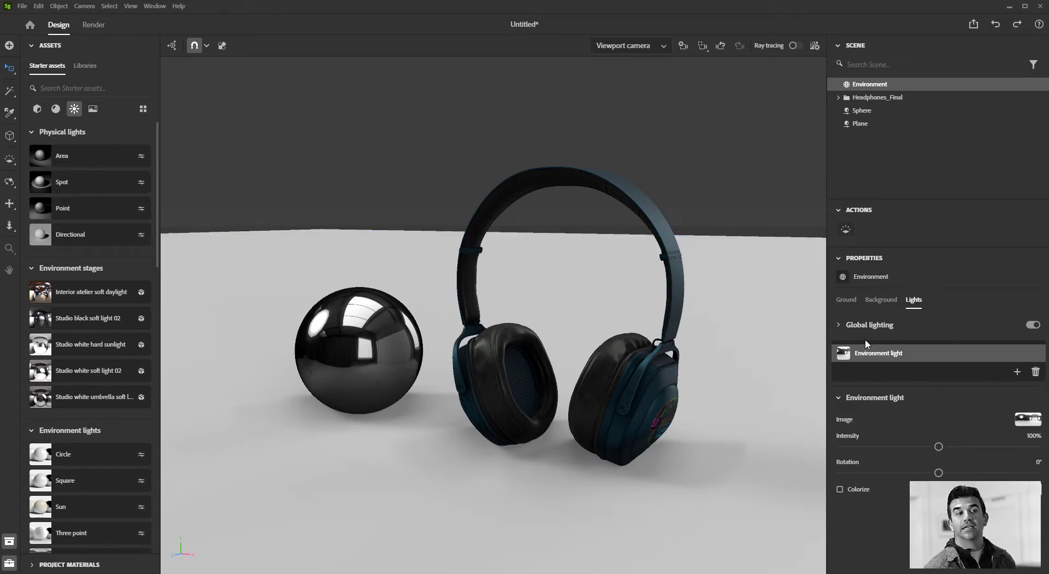
Switch on the Global lighting toggle for the environment light
click(1029, 324)
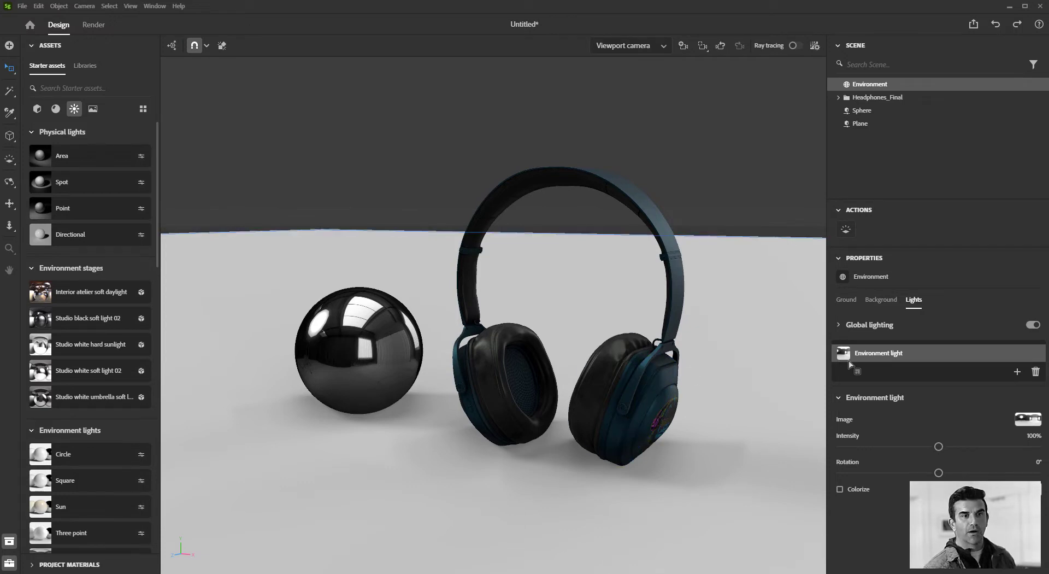
Delete the Environment light so the scene renders black
click(1035, 372)
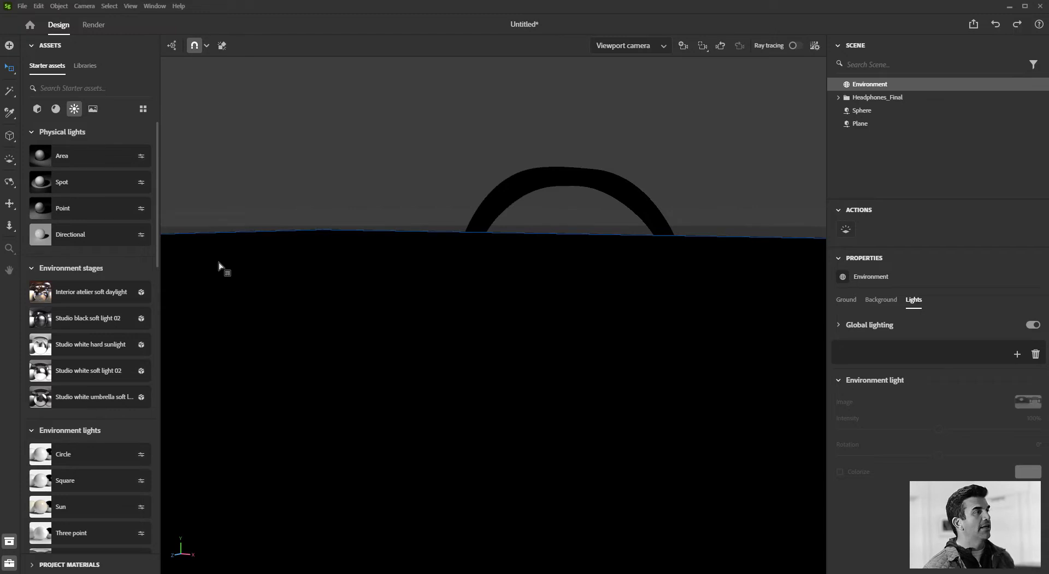
Add a point light, enable ray tracing, and lift the light above the headphones
click(89, 210)
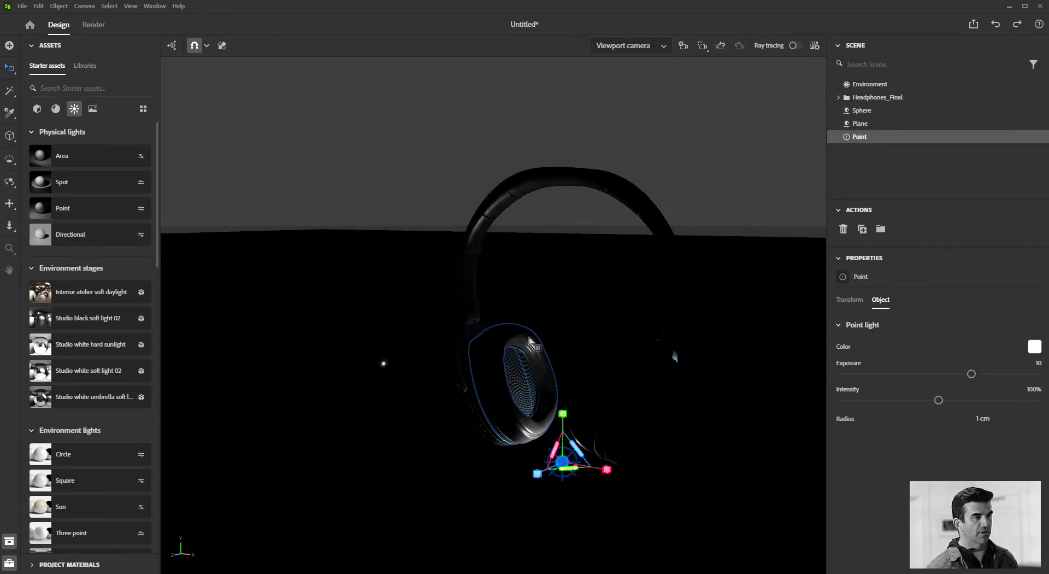
click(793, 46)
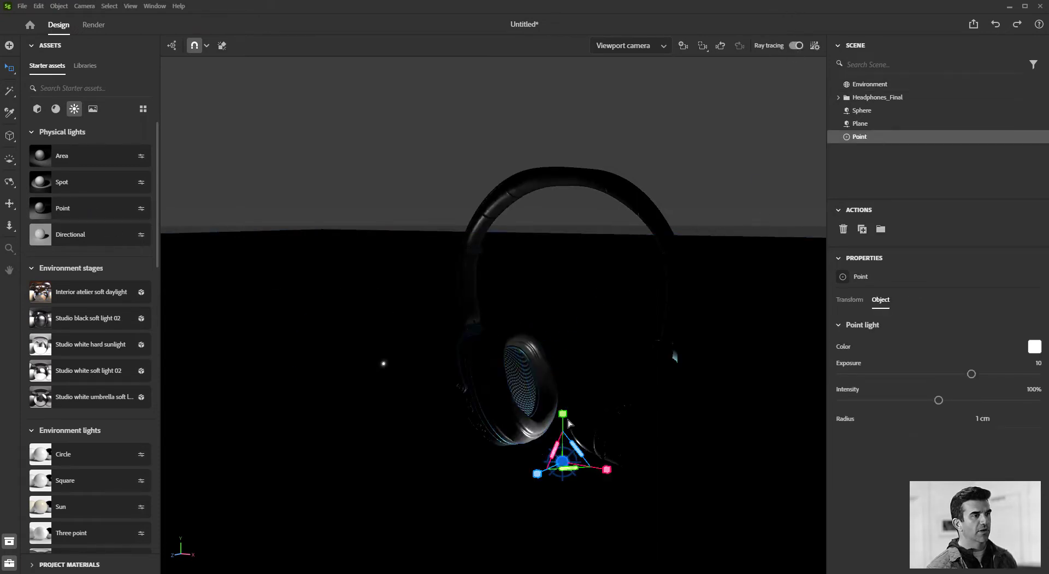
drag(571, 424, 573, 308)
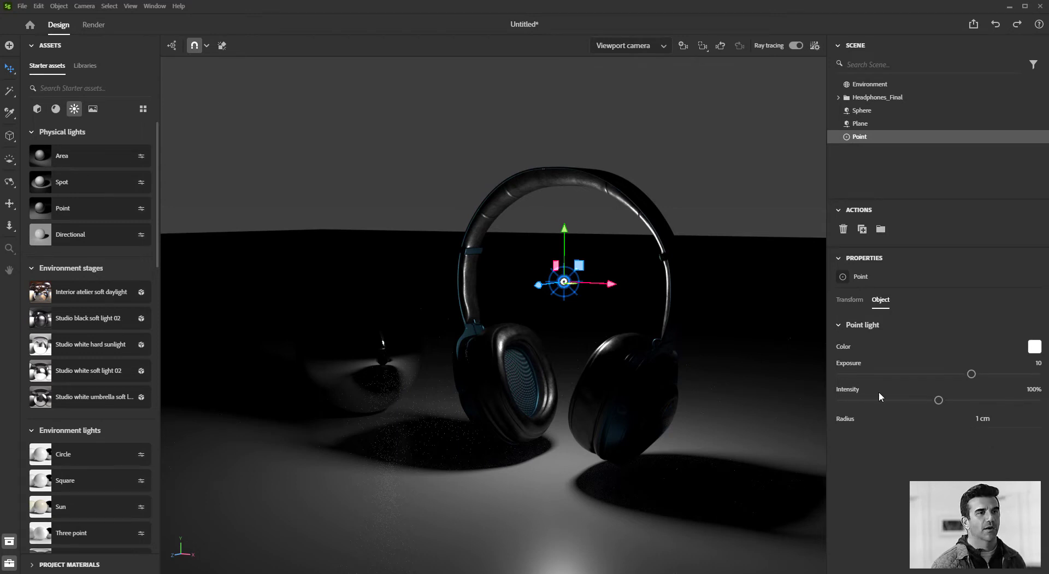
Tint the point light pale pink with exposure 12.5 and intensity 119%
click(1034, 346)
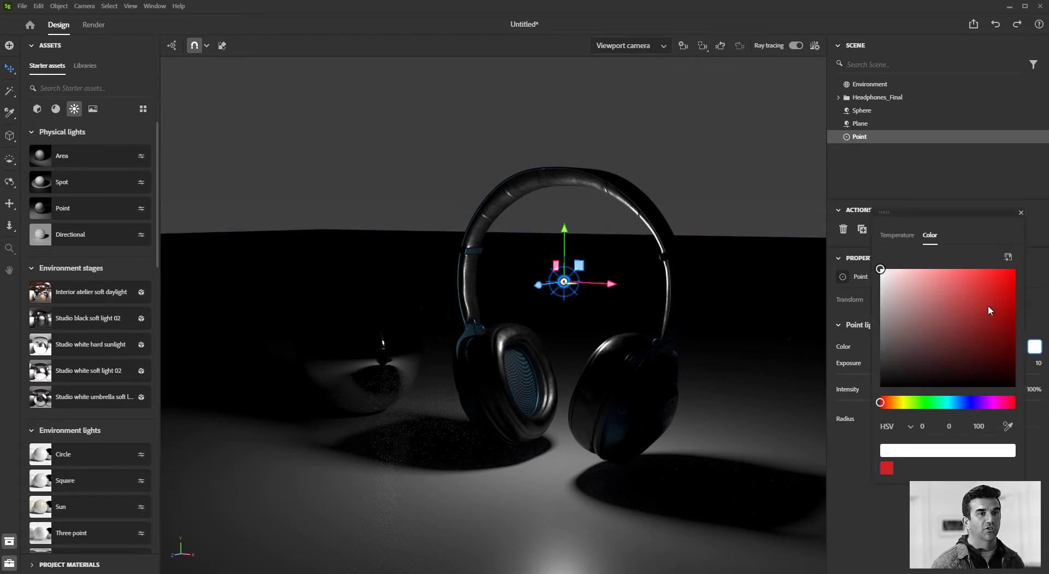
click(987, 303)
drag(984, 303, 939, 300)
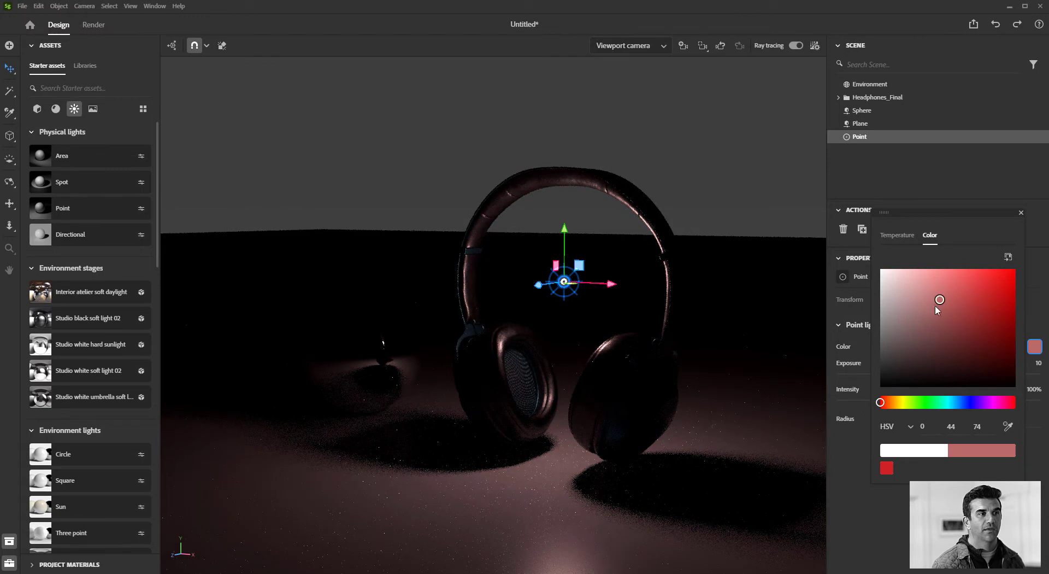
click(1021, 213)
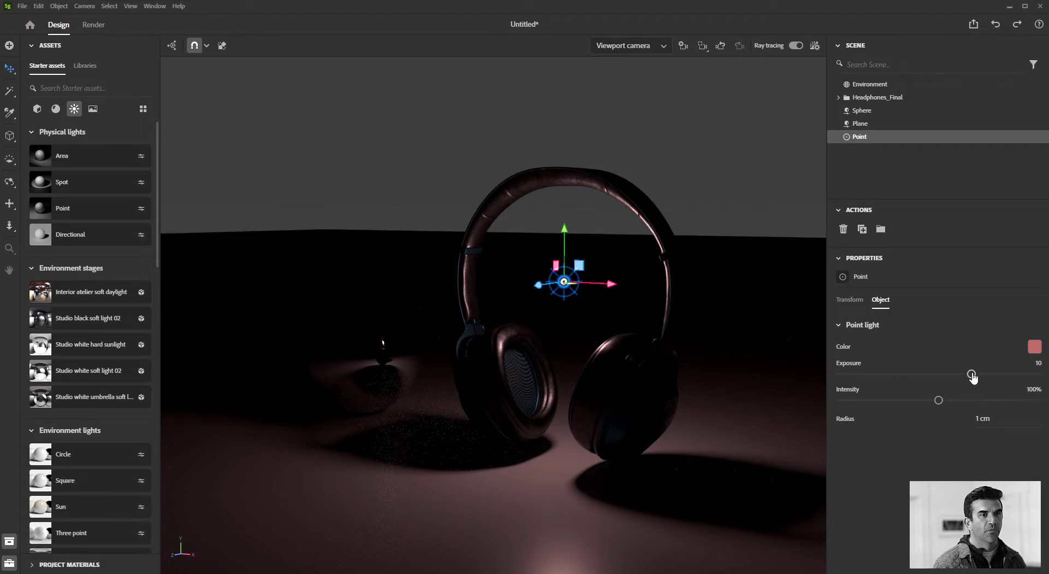
drag(971, 375, 1003, 373)
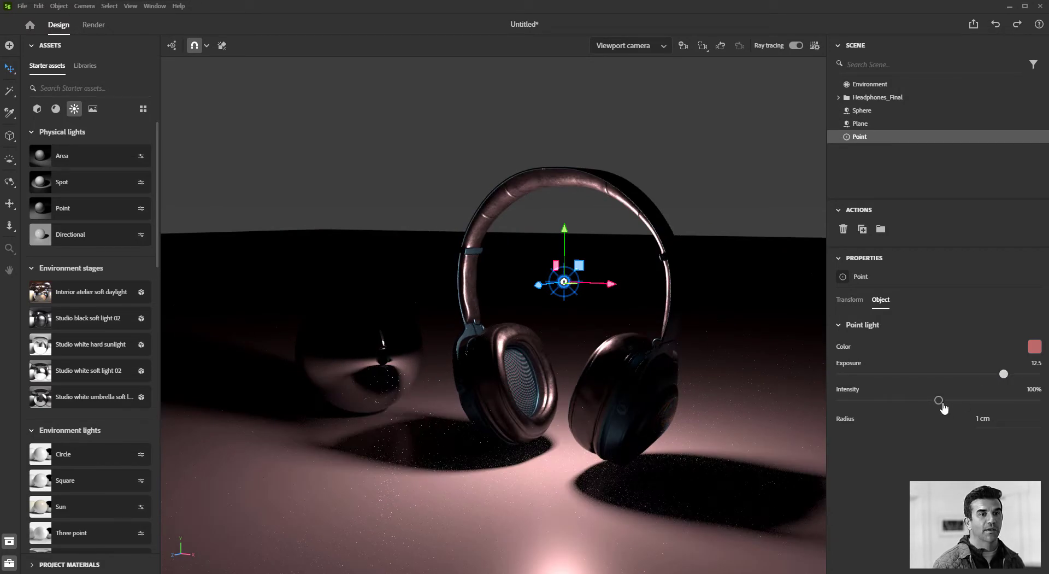
drag(939, 400, 957, 400)
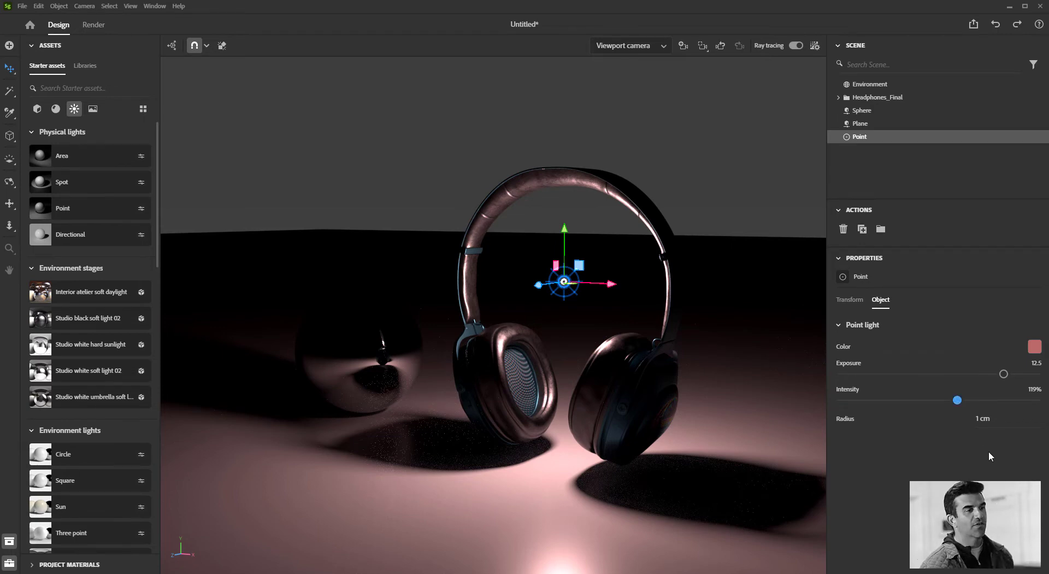
click(982, 419)
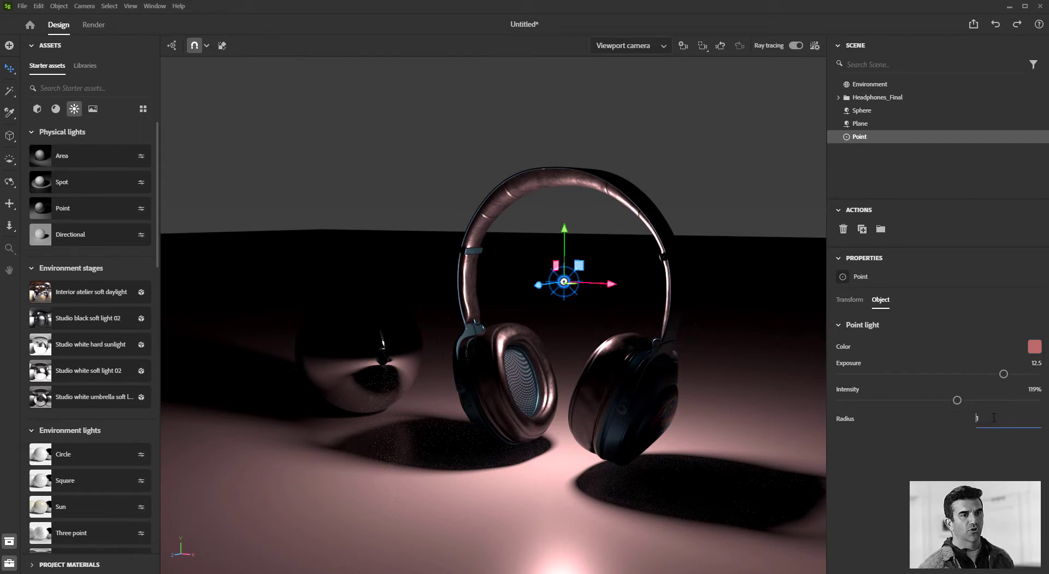
text(0.11)
key(Return)
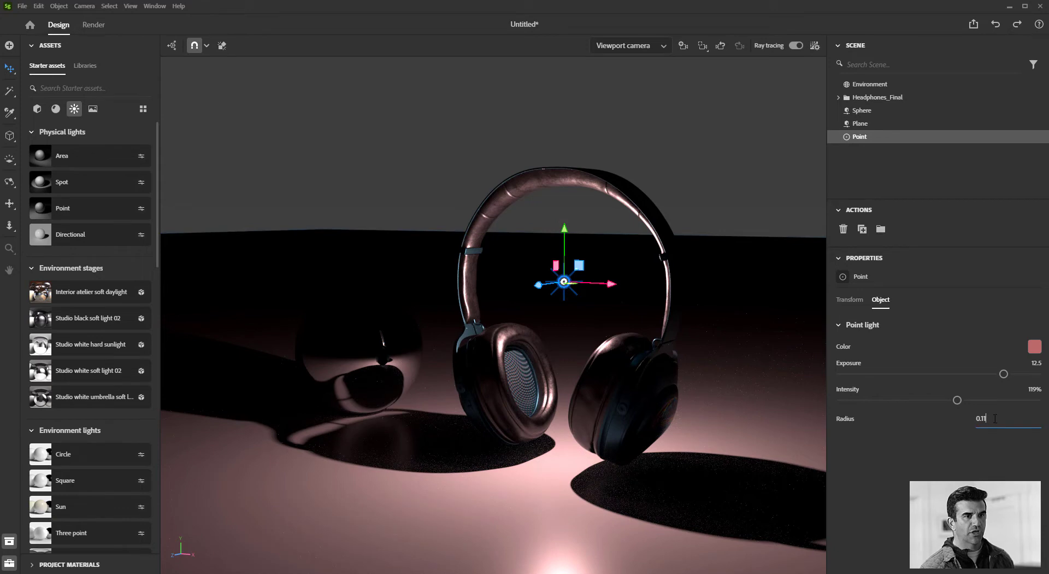
key(BackSpace)
key(BackSpace)
key(BackSpace)
key(BackSpace)
text(7)
key(Return)
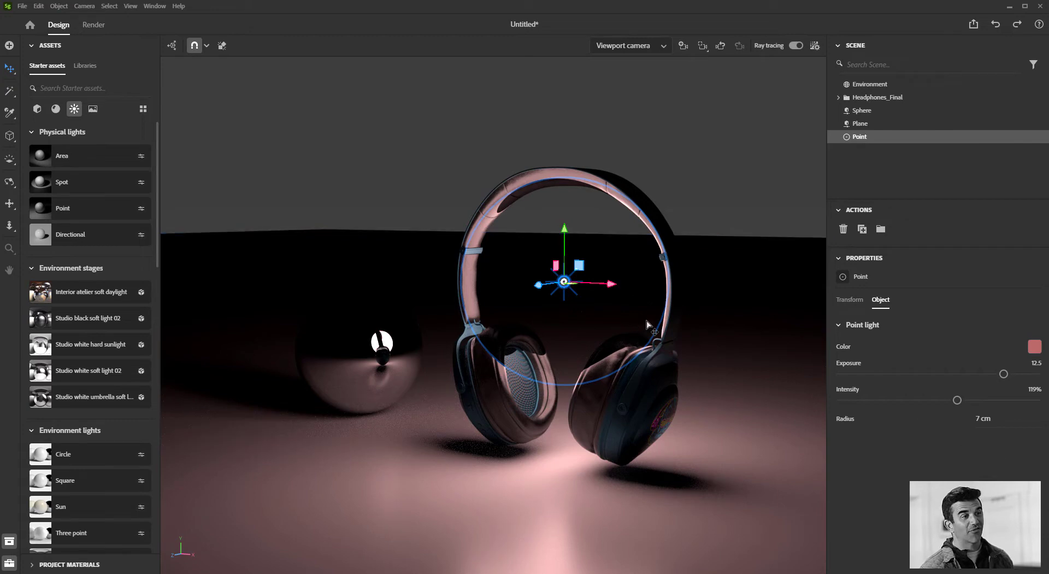
click(989, 418)
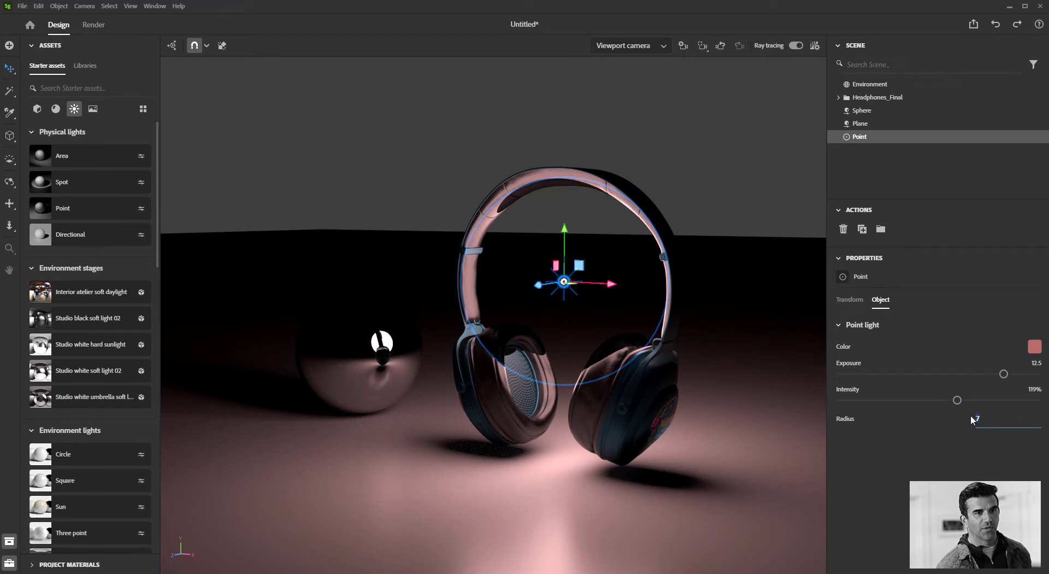
text(1)
key(Return)
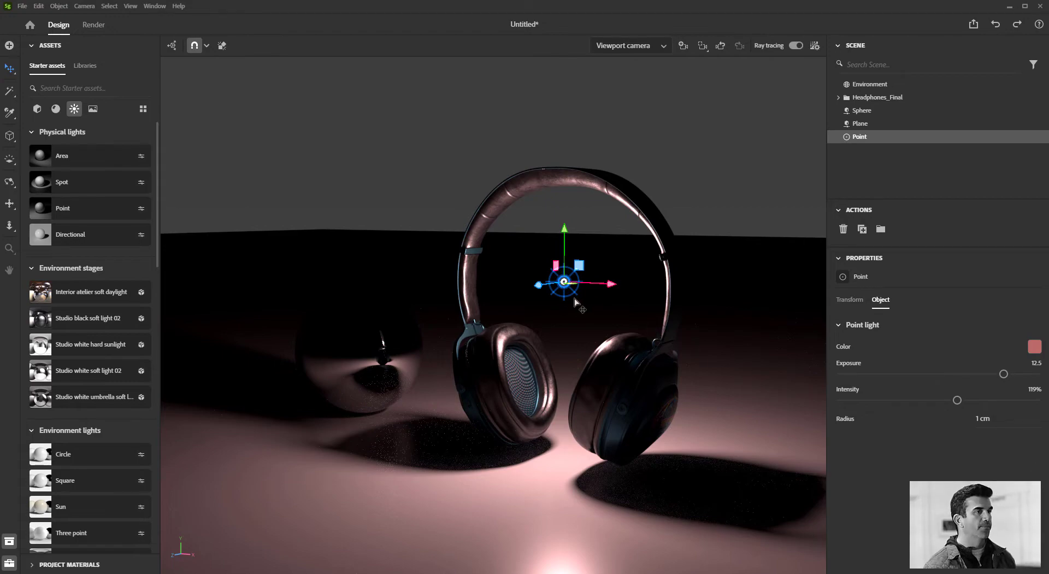
View the scene from higher up and delete the point light
alt+drag(552, 257, 639, 319)
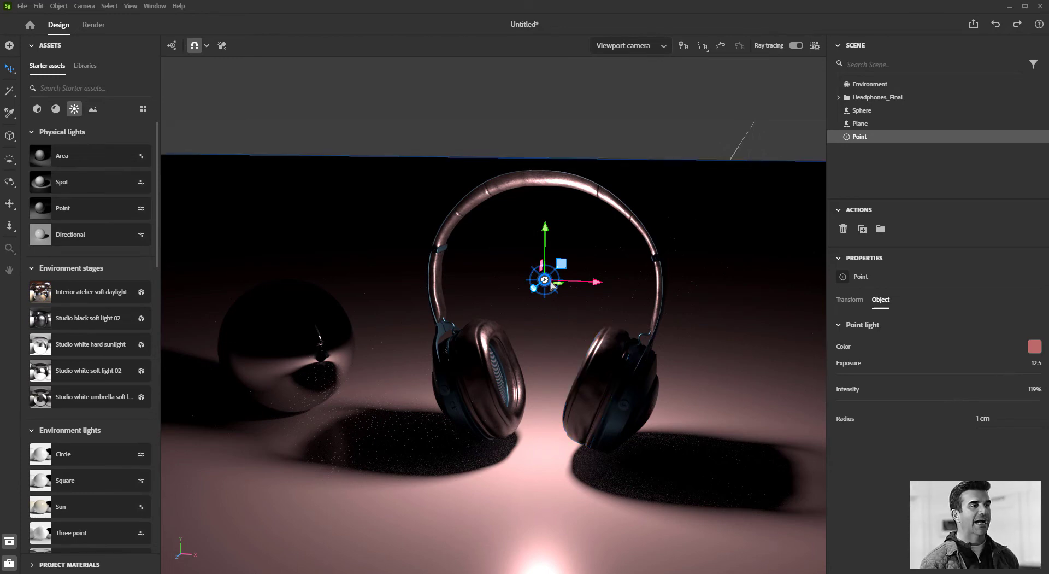
key(Delete)
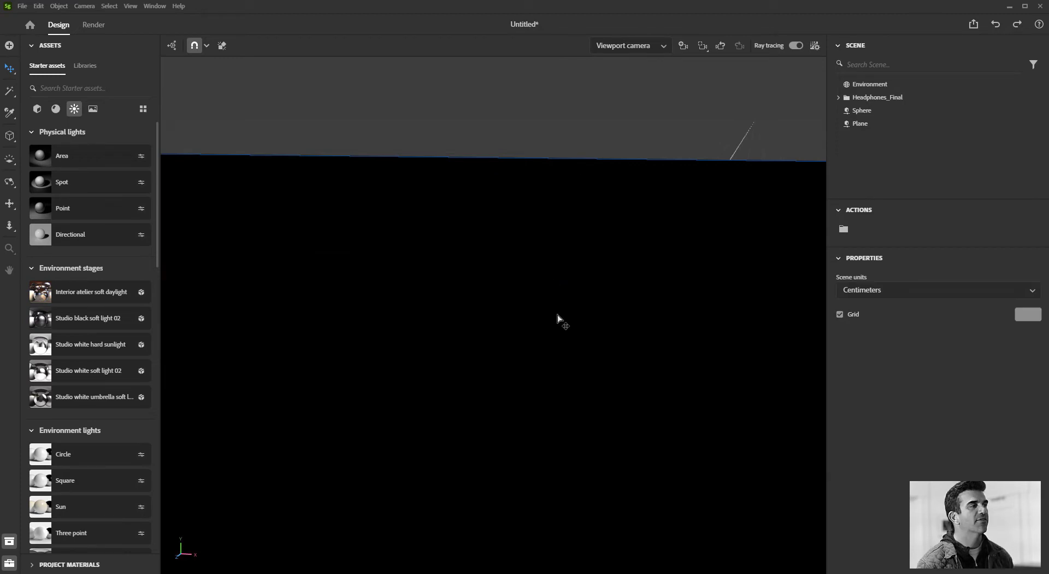
Place a spot light on the floor plane and raise it about 10.4 cm above the headphones
click(99, 189)
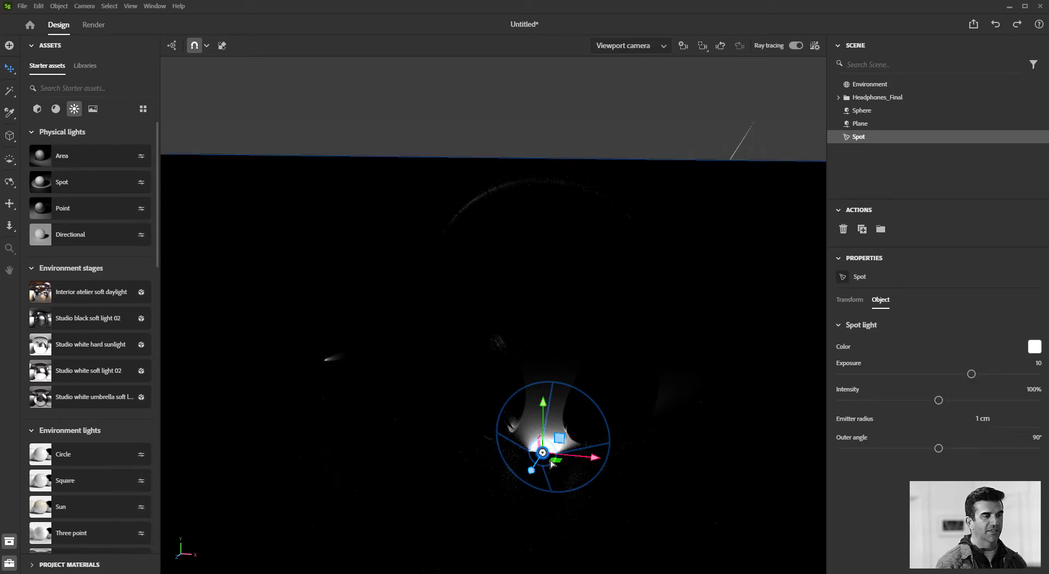
key(Delete)
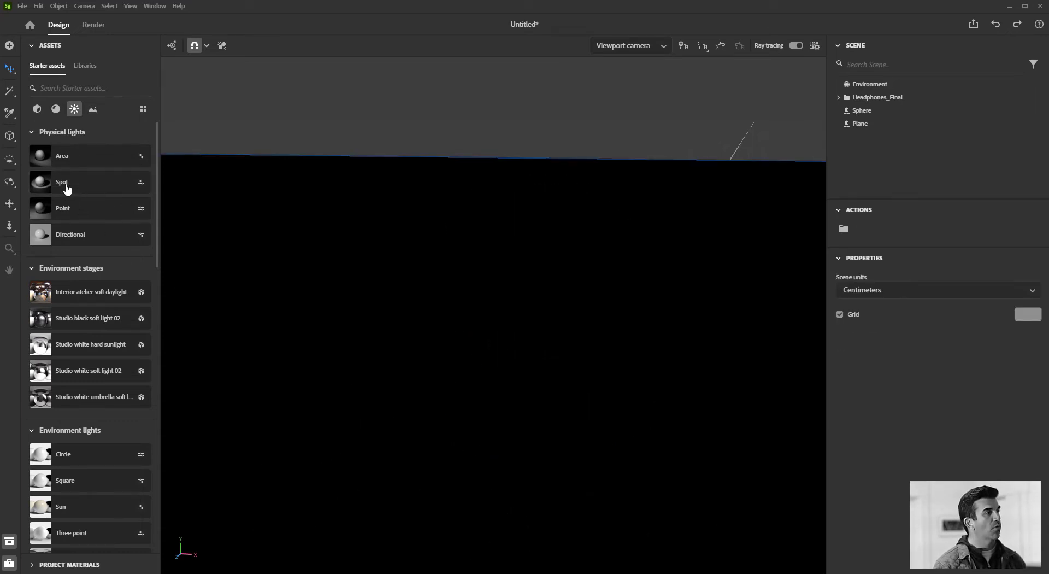
drag(70, 189, 645, 358)
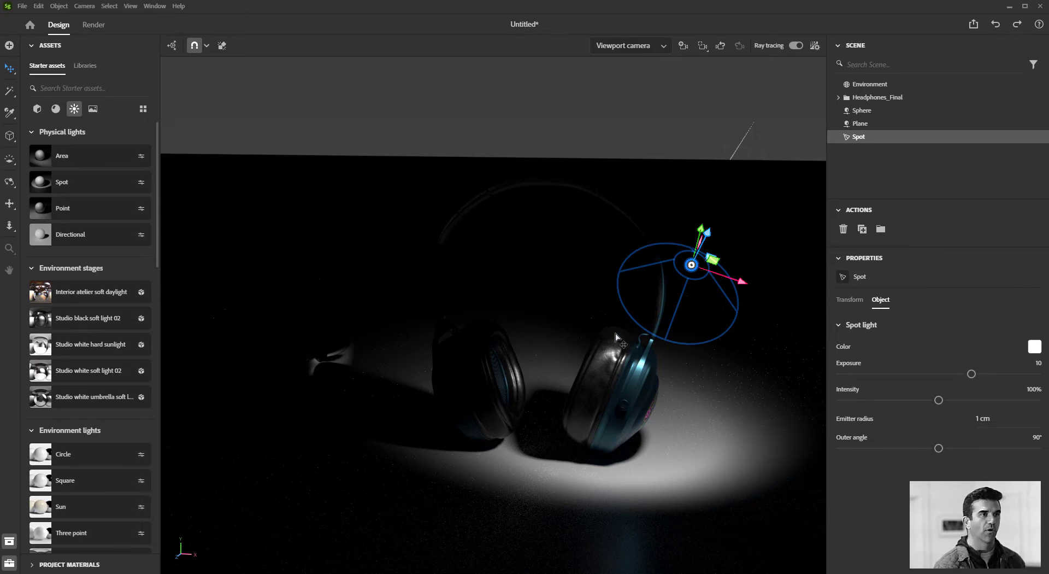
drag(705, 236, 750, 162)
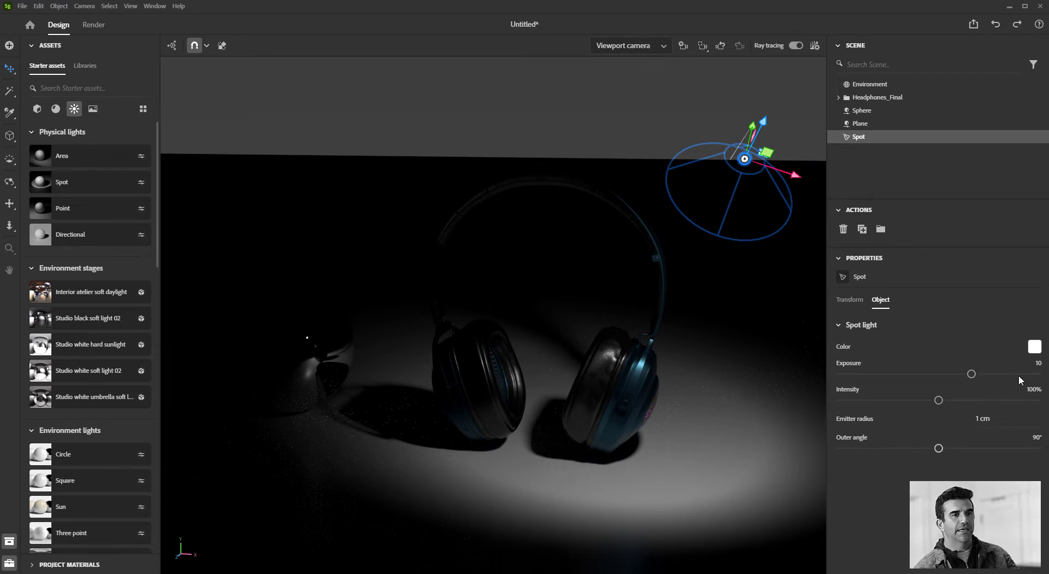
Tint the spot light a muted pink
click(1034, 346)
click(960, 304)
click(936, 310)
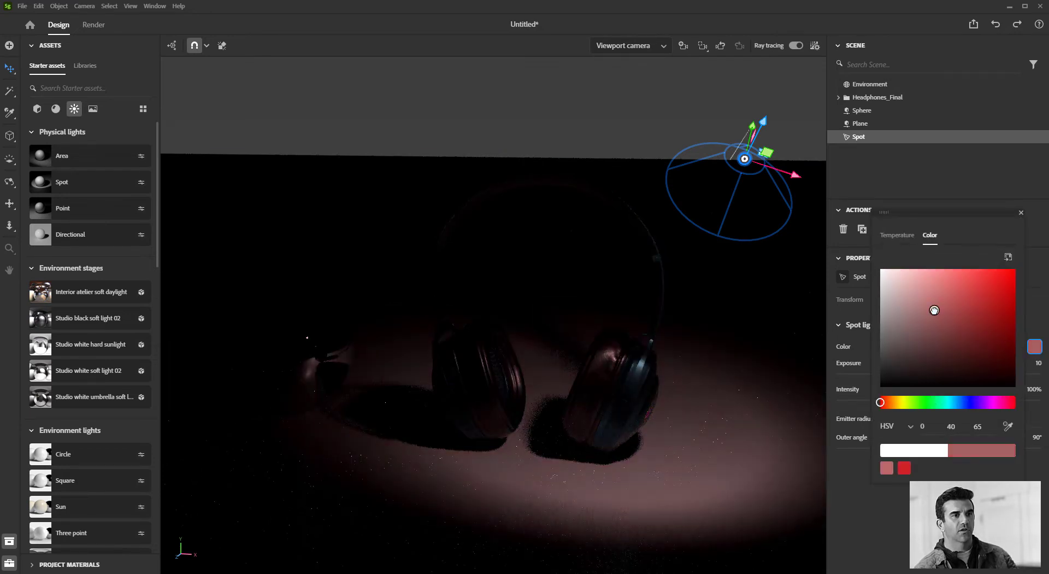
click(1020, 213)
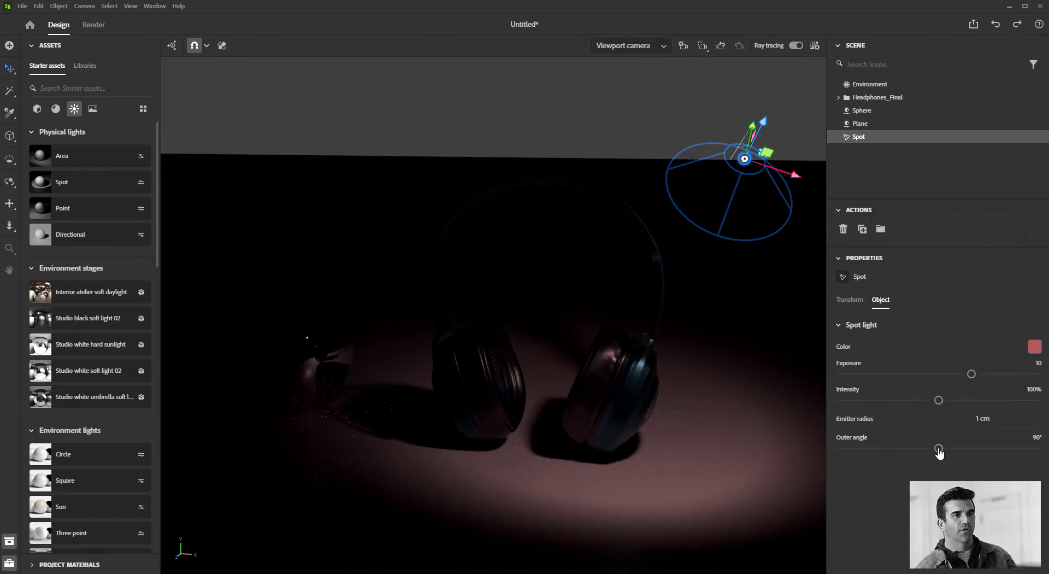
Give the spot light a 3 cm emitter radius and a 104° outer angle
mouse_move(939, 448)
mouse_down()
mouse_move(894, 449)
mouse_move(931, 449)
mouse_up()
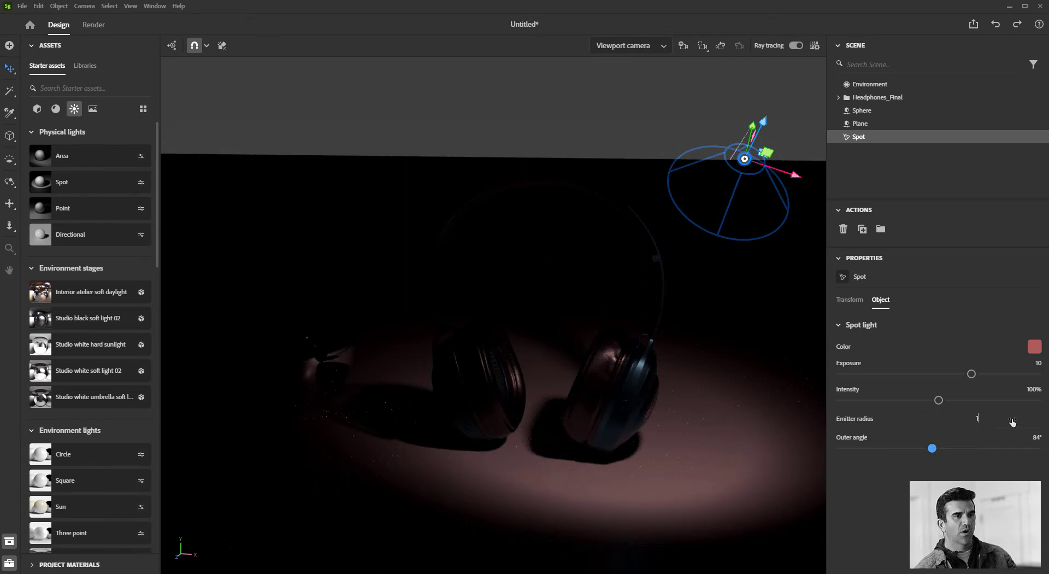
click(979, 419)
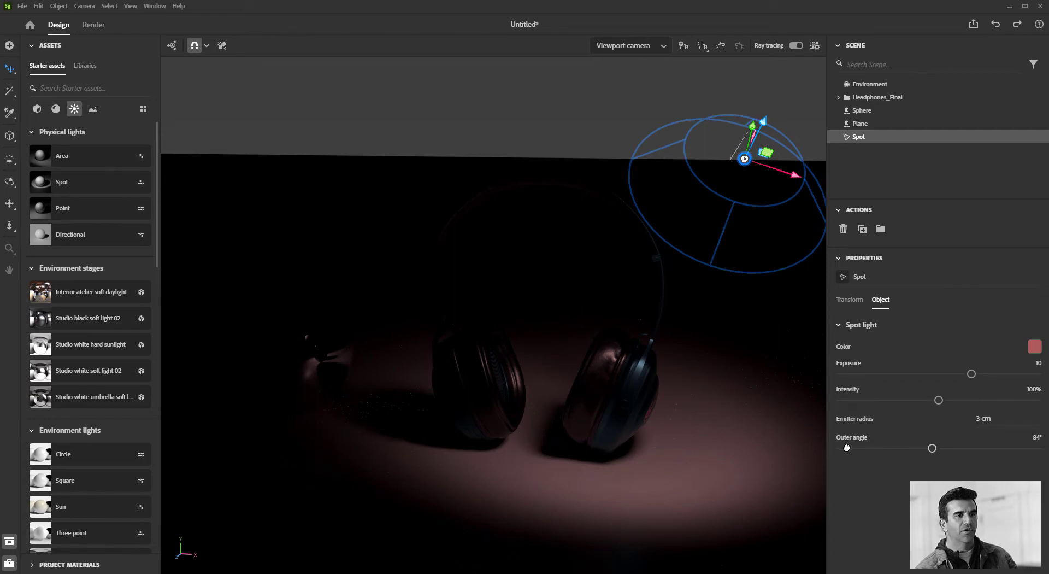
click(916, 448)
mouse_move(916, 448)
mouse_down()
mouse_move(962, 448)
mouse_move(954, 448)
mouse_up()
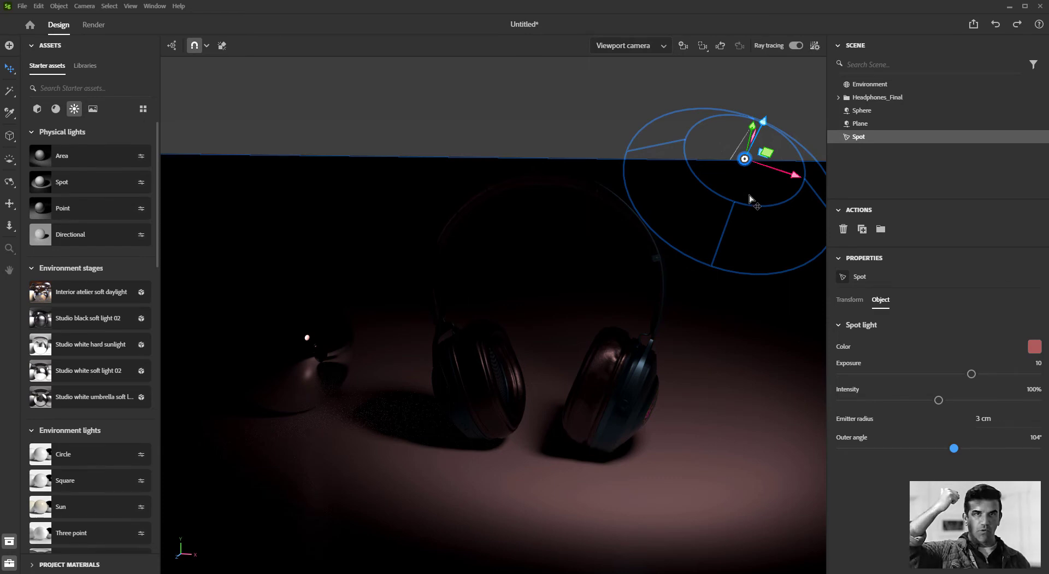
Delete the spot light and add an area light beside the headphones
key(Delete)
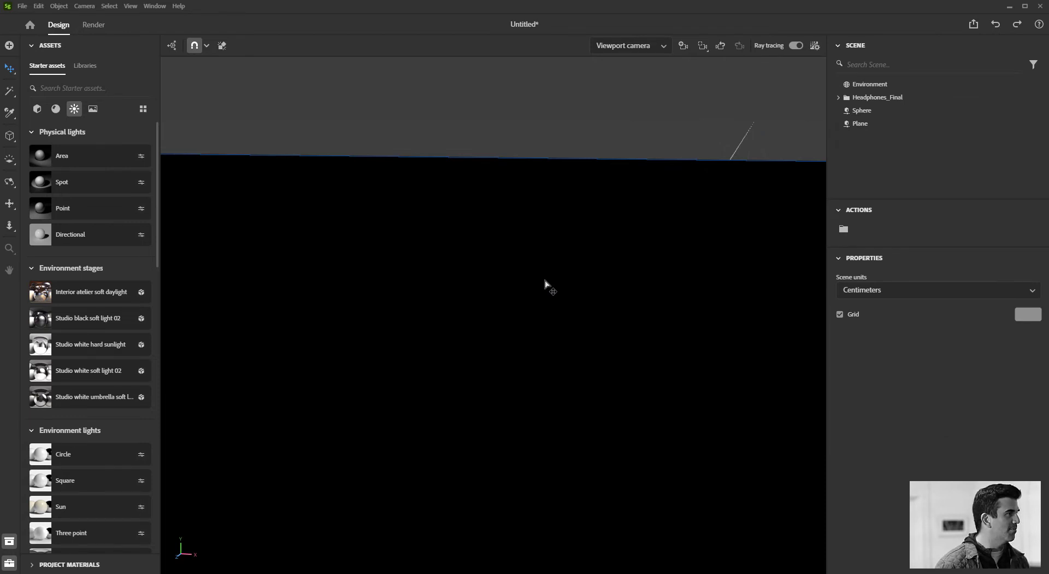
mouse_move(93, 159)
mouse_down()
mouse_move(618, 332)
mouse_move(628, 367)
mouse_up()
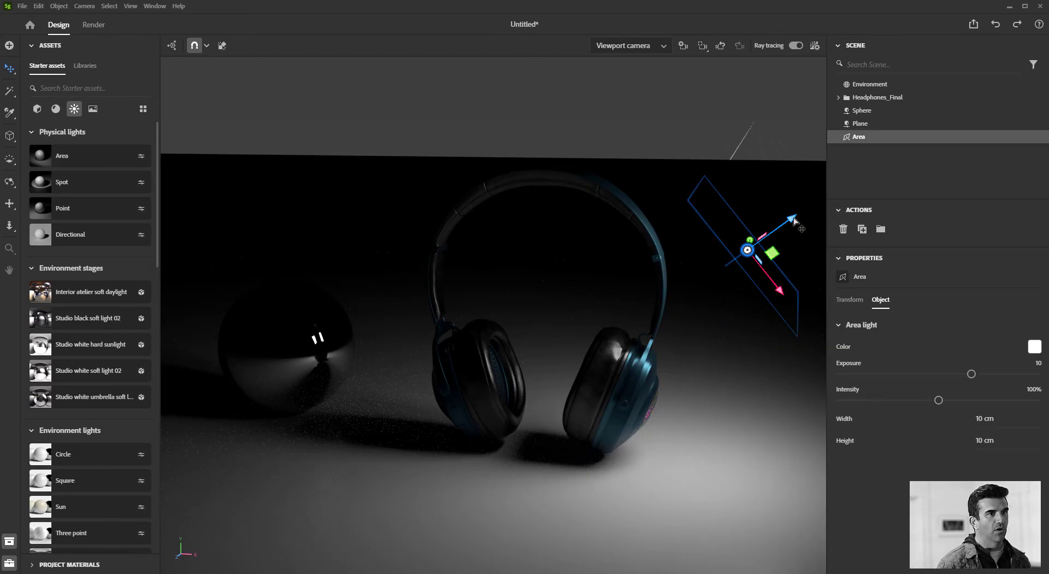
Lift the area light along Z and raise its exposure from 10 to 11.6
drag(795, 222, 929, 149)
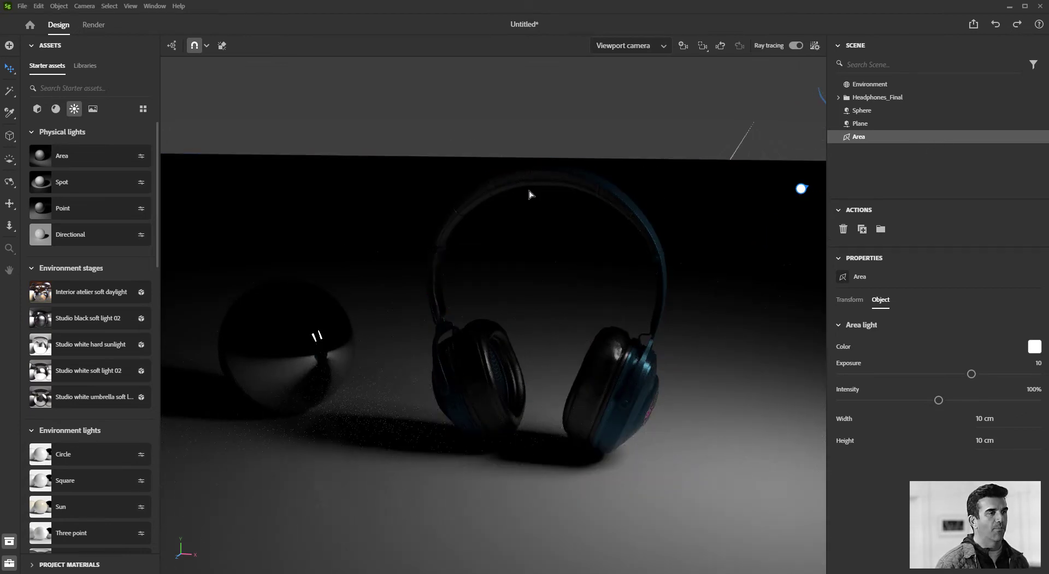
scroll(535, 192, down, 5)
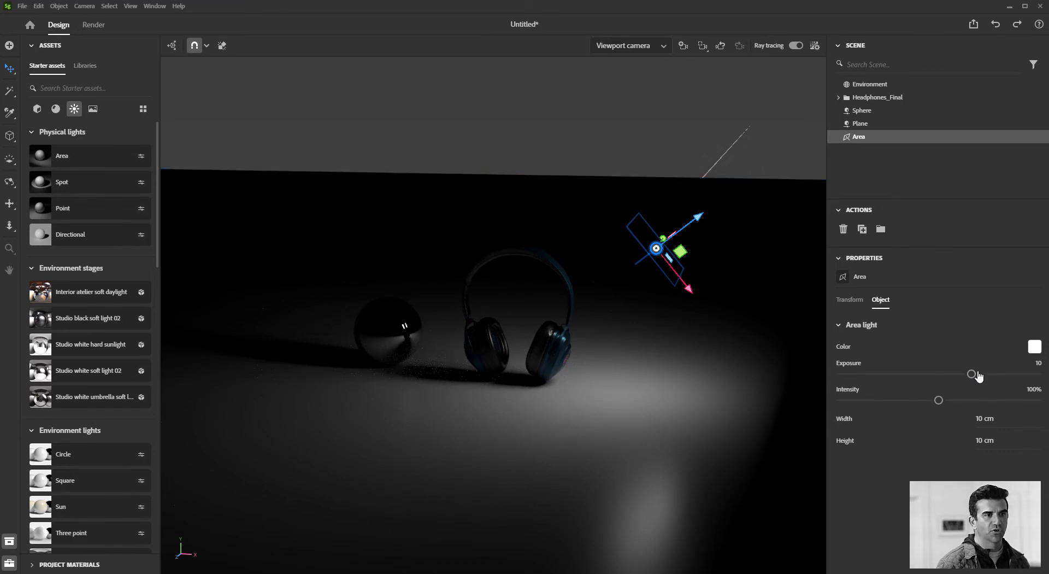
drag(975, 376, 991, 374)
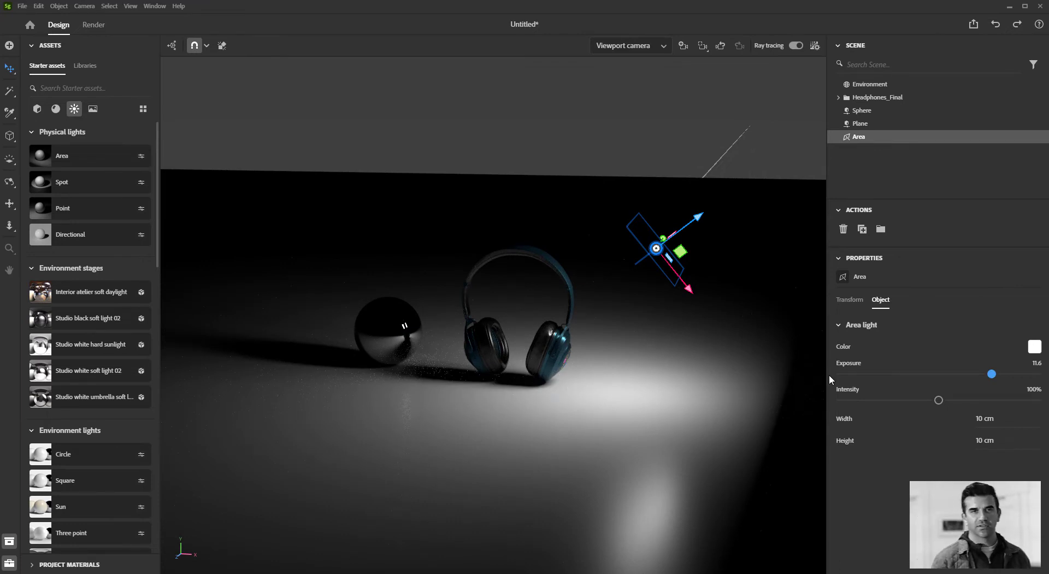
Set the area light's width to 30 cm and height to 50 cm
click(979, 420)
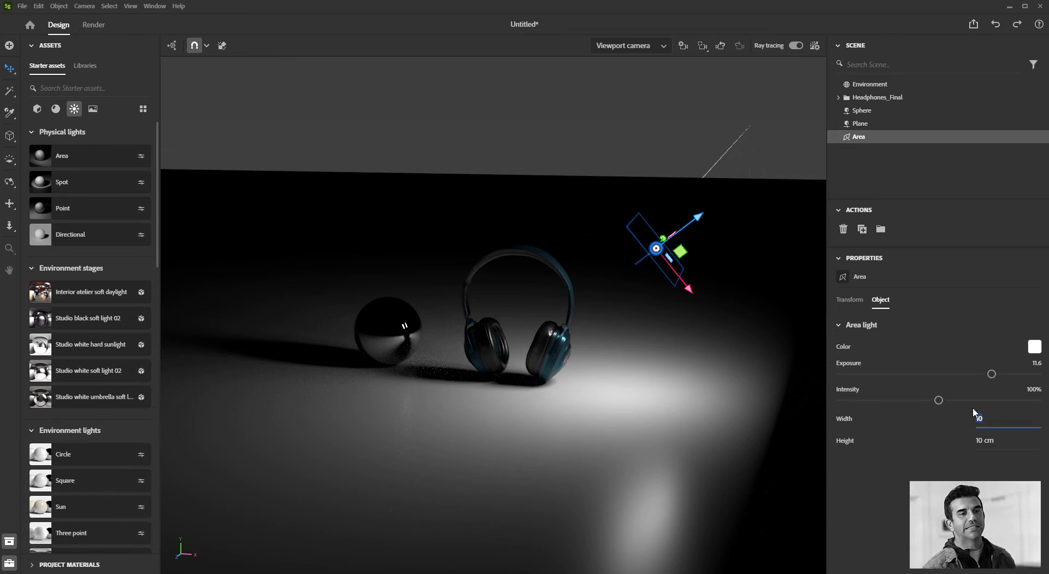
text(30)
key(Return)
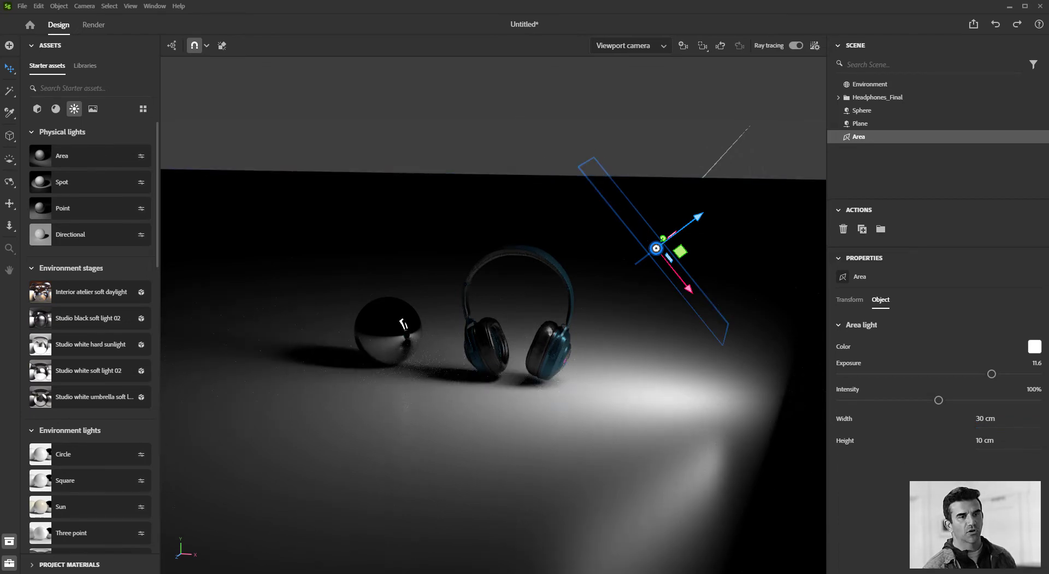
click(982, 441)
text(11.7)
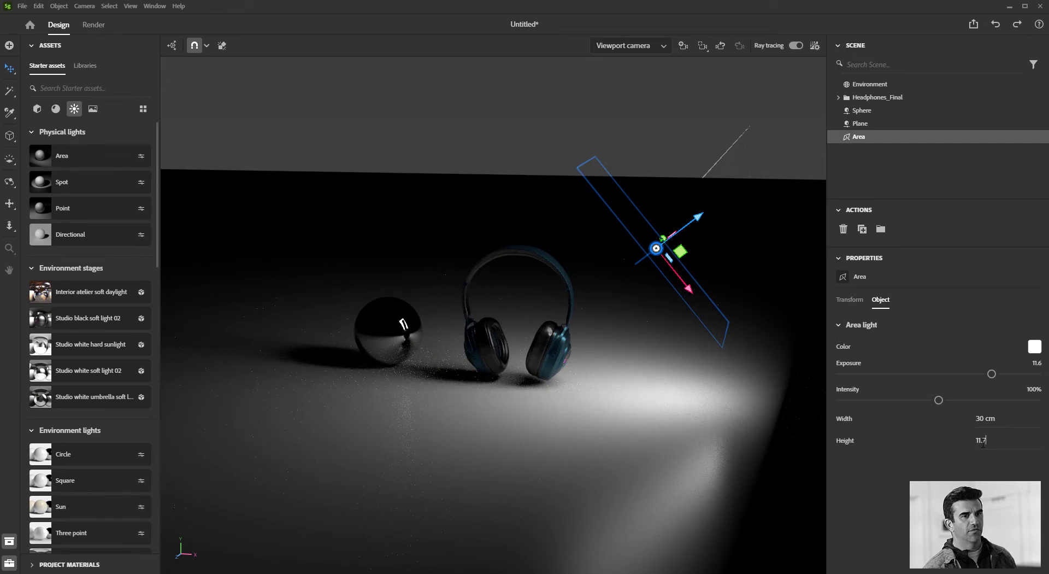
key(BackSpace)
key(BackSpace)
key(BackSpace)
key(BackSpace)
text(50)
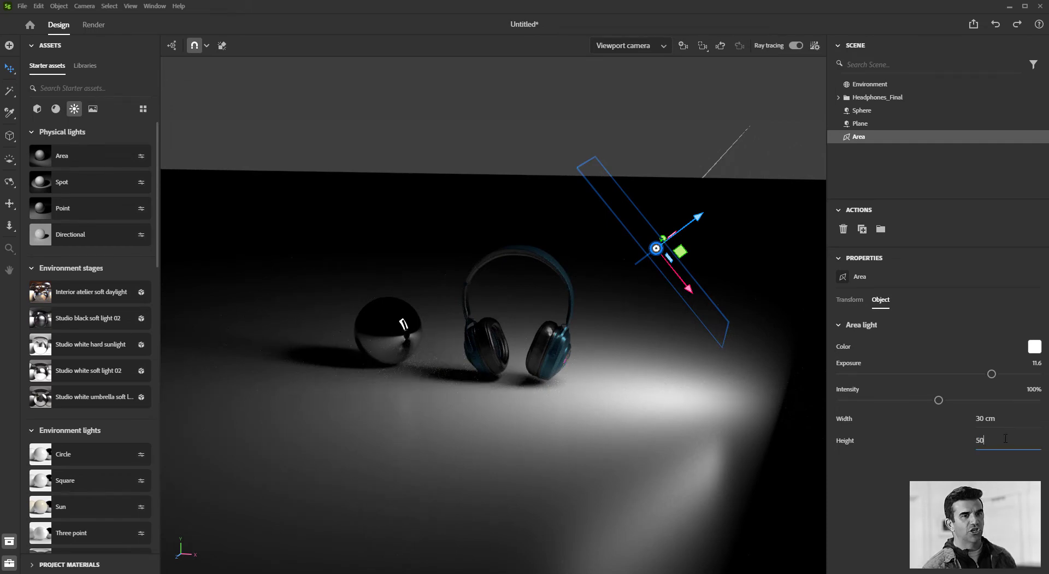
key(Return)
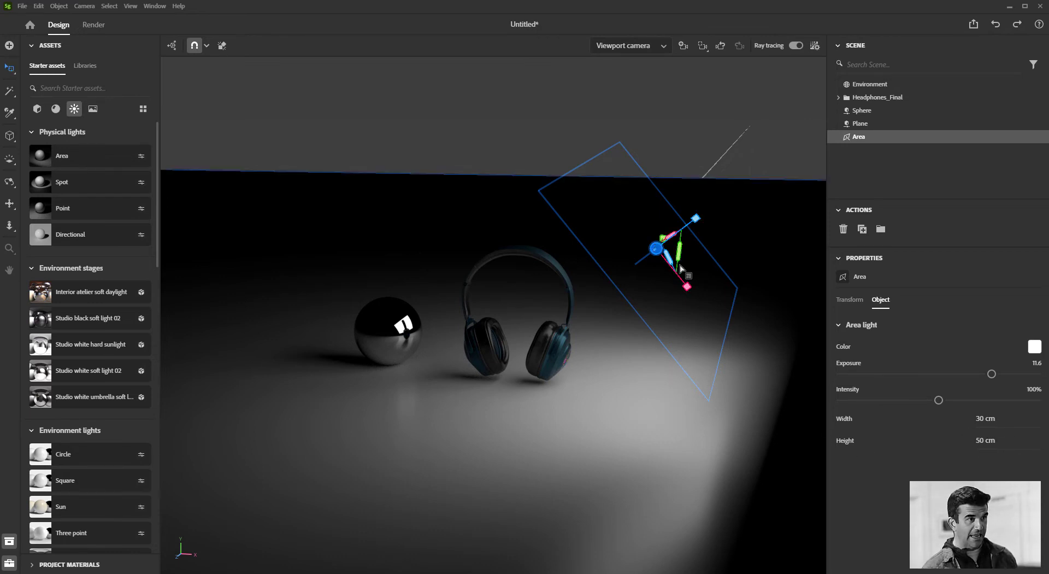
Scale the area light down to 5 cm wide by 5 cm tall
mouse_move(671, 252)
mouse_down()
mouse_move(643, 297)
mouse_move(657, 287)
mouse_up()
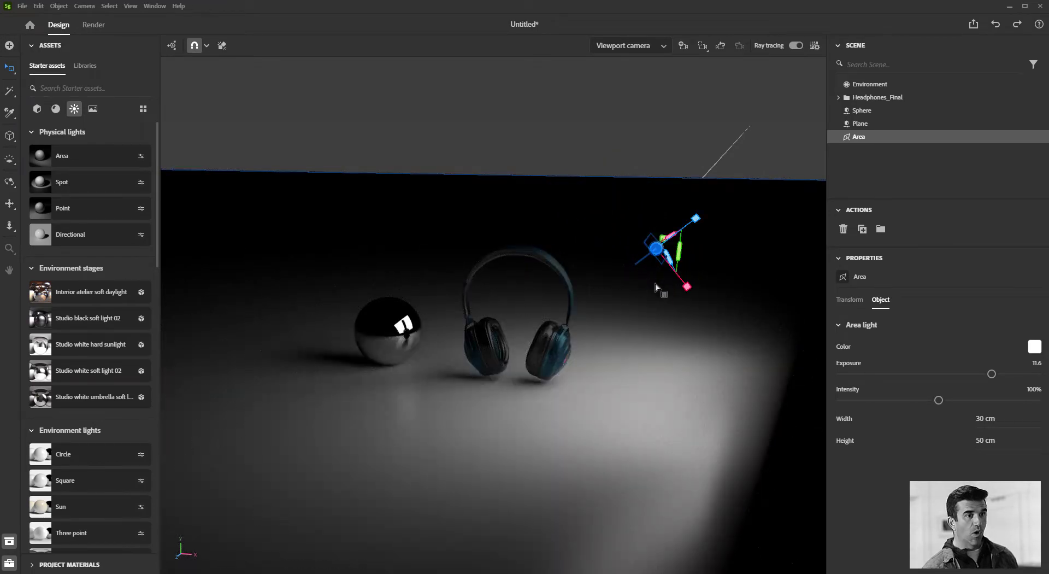
click(991, 419)
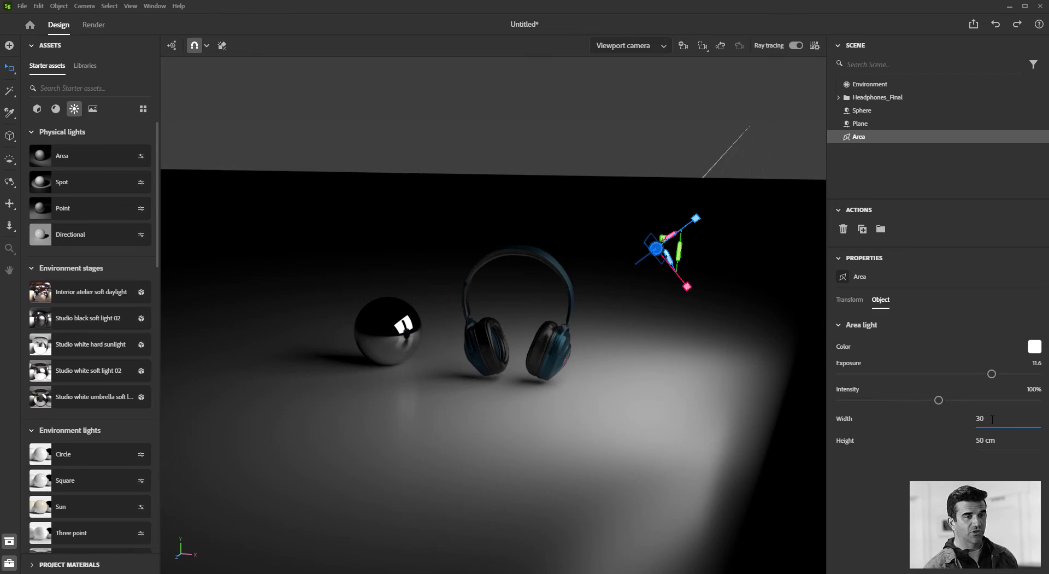
key(BackSpace)
key(BackSpace)
text(5)
key(Tab)
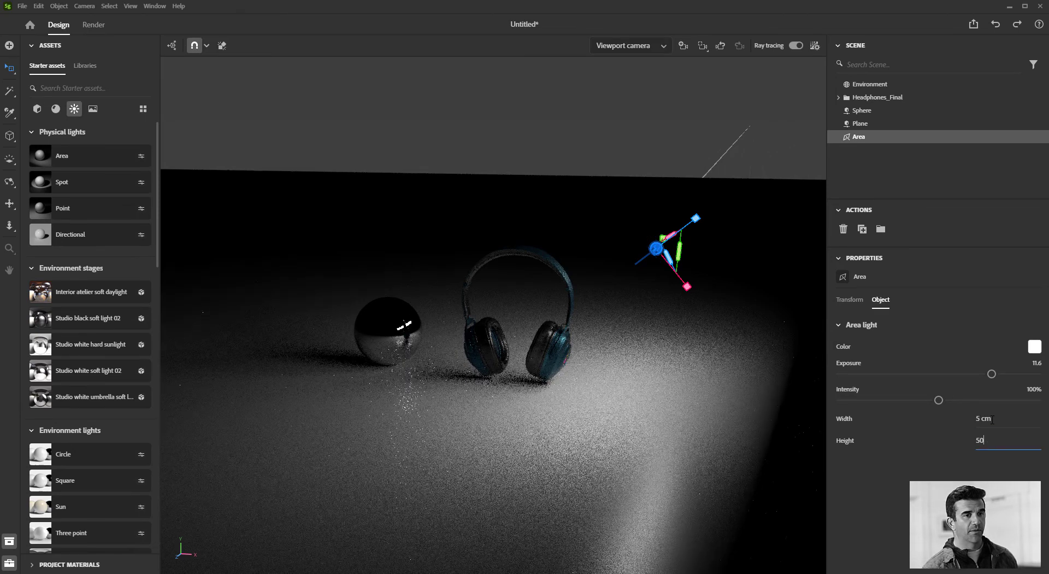
key(BackSpace)
key(Return)
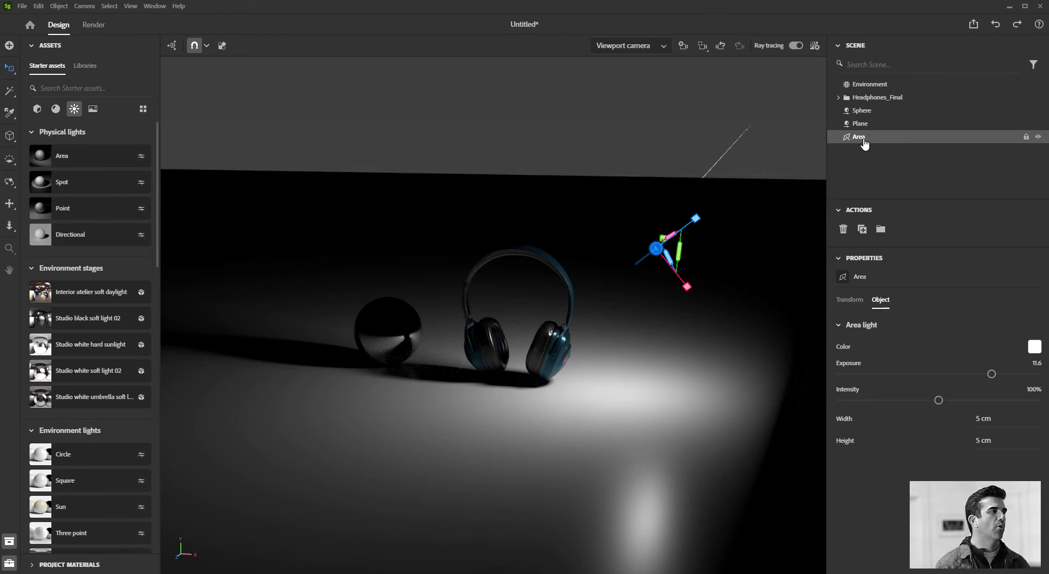
Swap the area light for a directional light, raise it above the headphones and tilt it about 22°
key(Delete)
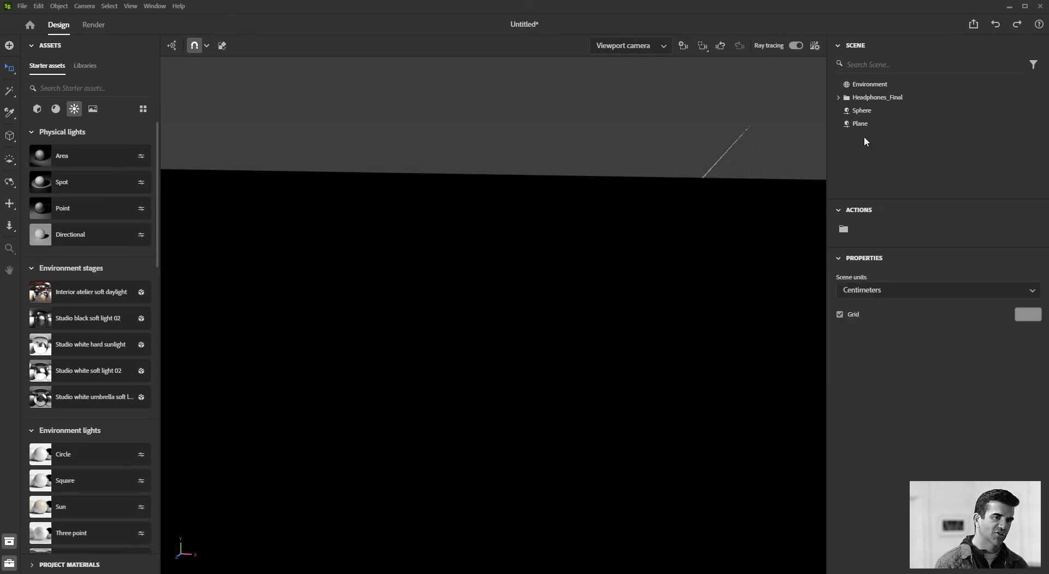
click(99, 236)
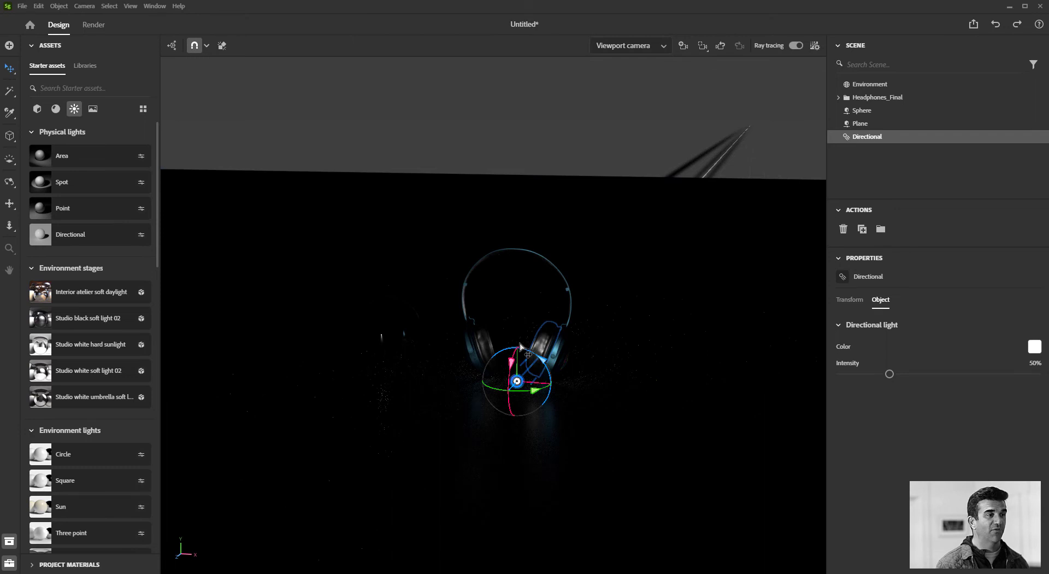
mouse_move(533, 358)
mouse_down()
mouse_move(549, 164)
mouse_move(541, 185)
mouse_move(535, 174)
mouse_up()
key(r)
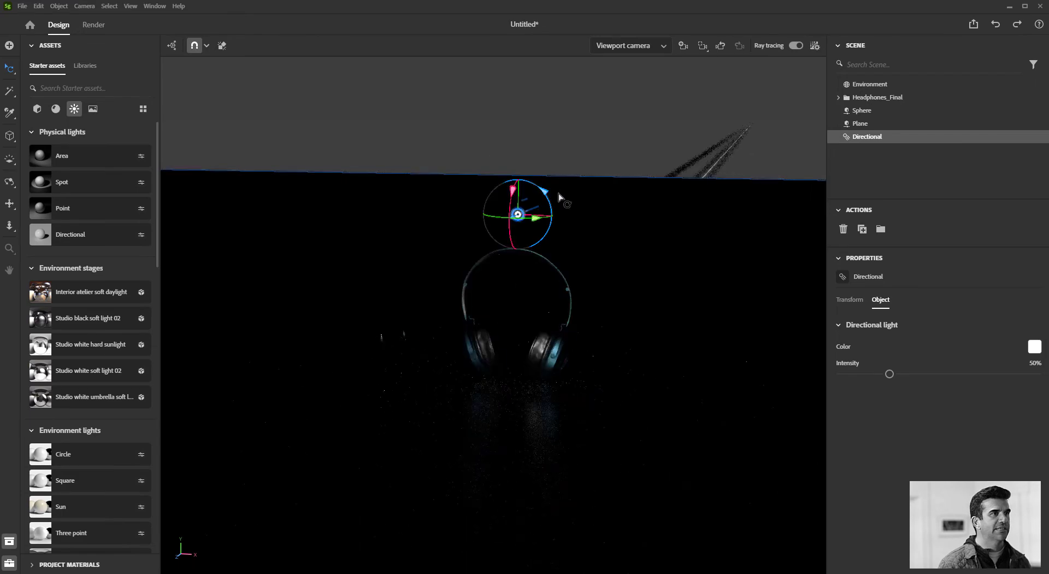
drag(507, 216, 514, 128)
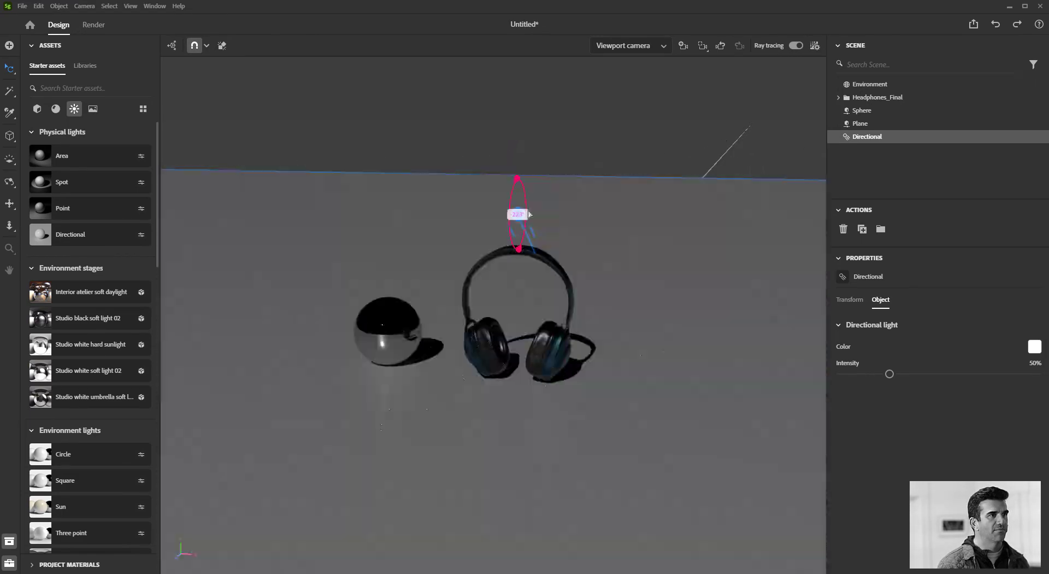
drag(529, 214, 636, 273)
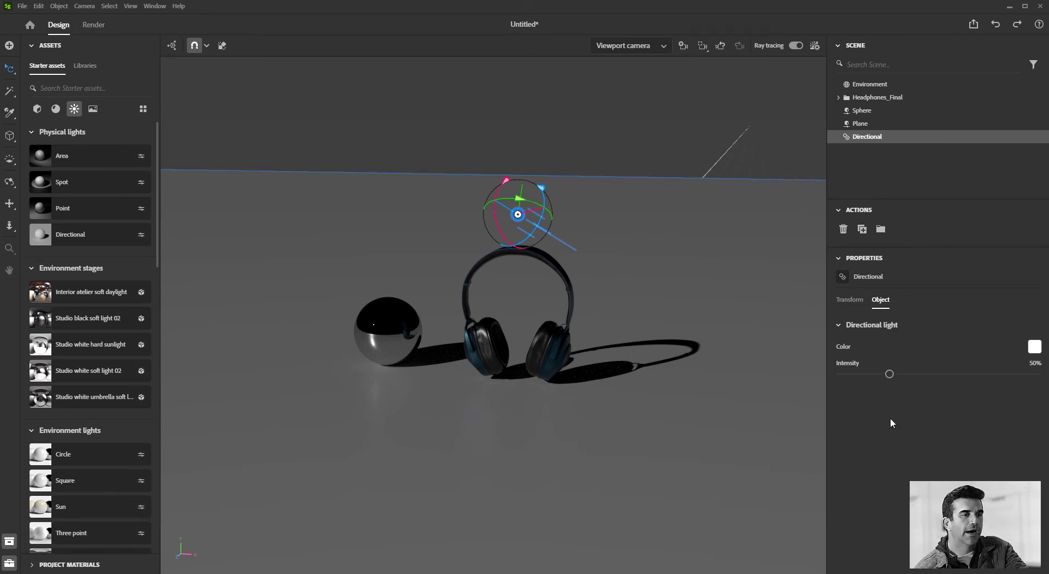
Increase the directional light's Intensity from 50% to 135% in Object properties
drag(890, 375, 973, 375)
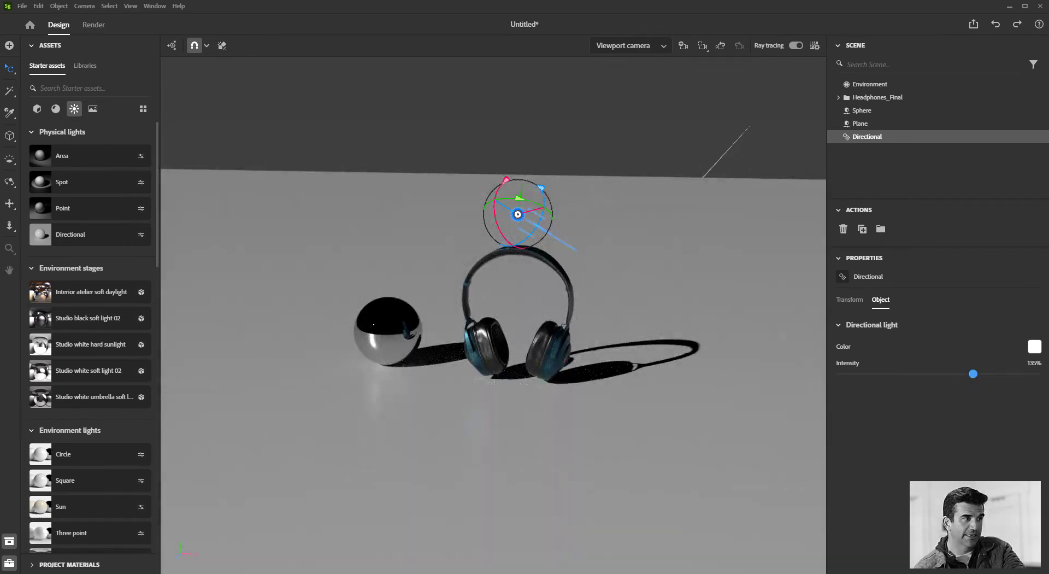